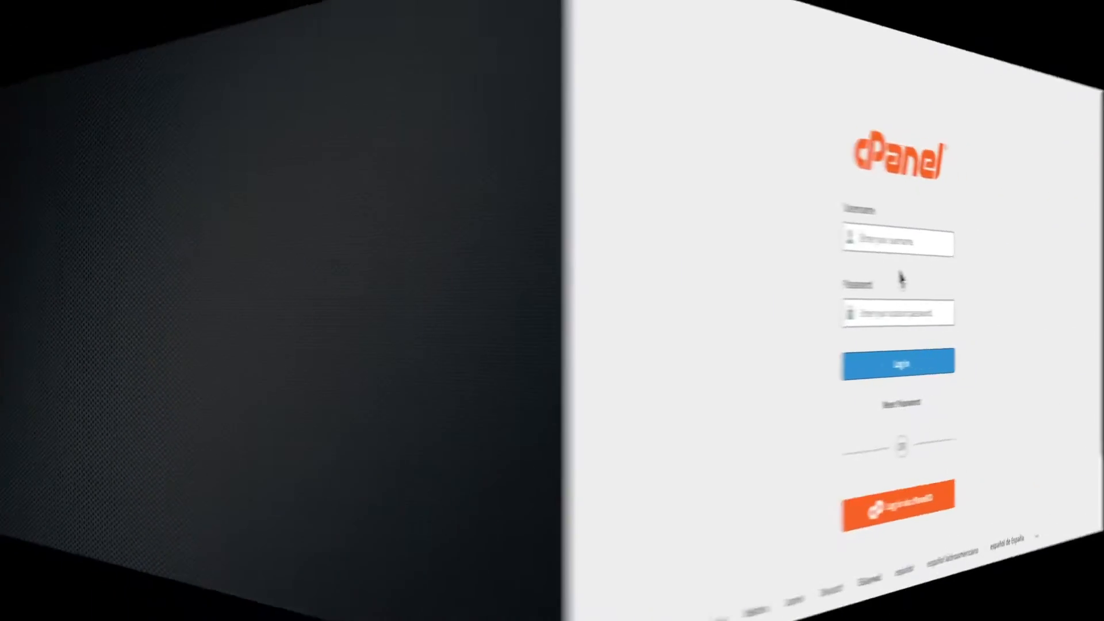
text(example)
Step: Submit the username and password to log in to the cPanel dashboard
key(Tab)
text(password)
key(Return)
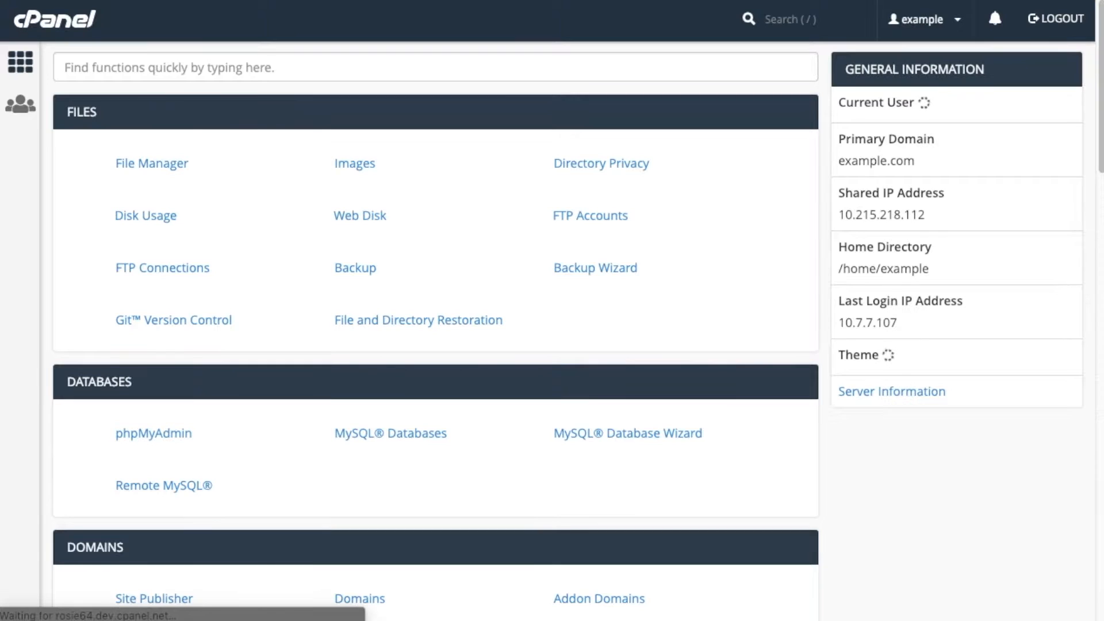
Step: Search the panel for 'mul' and step to the MultiPHP results
click(779, 20)
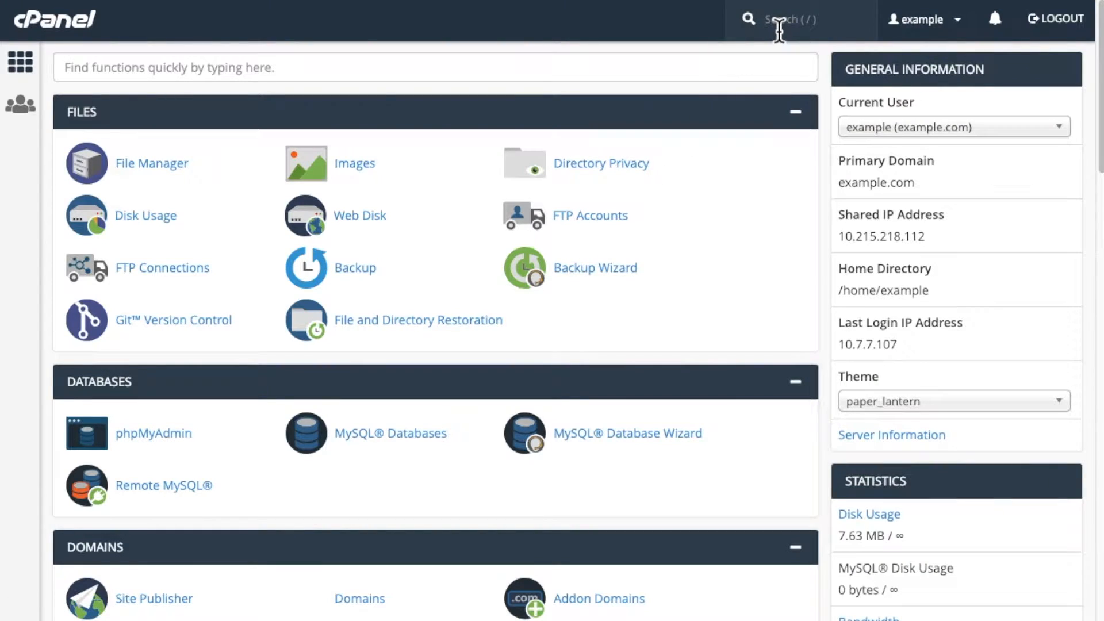
text(mul)
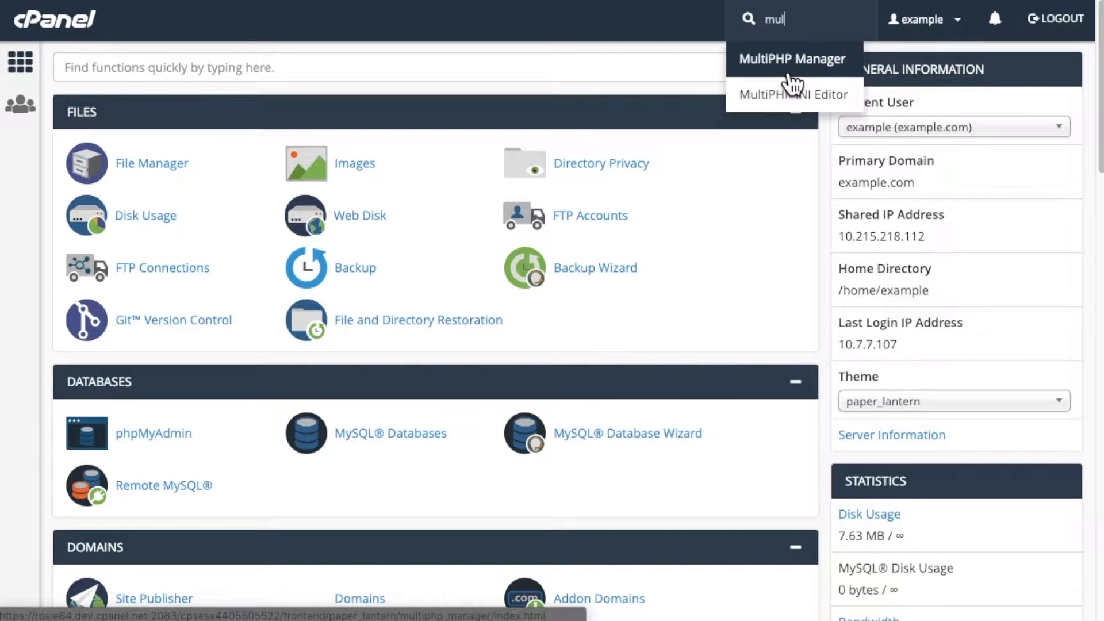
key(Down)
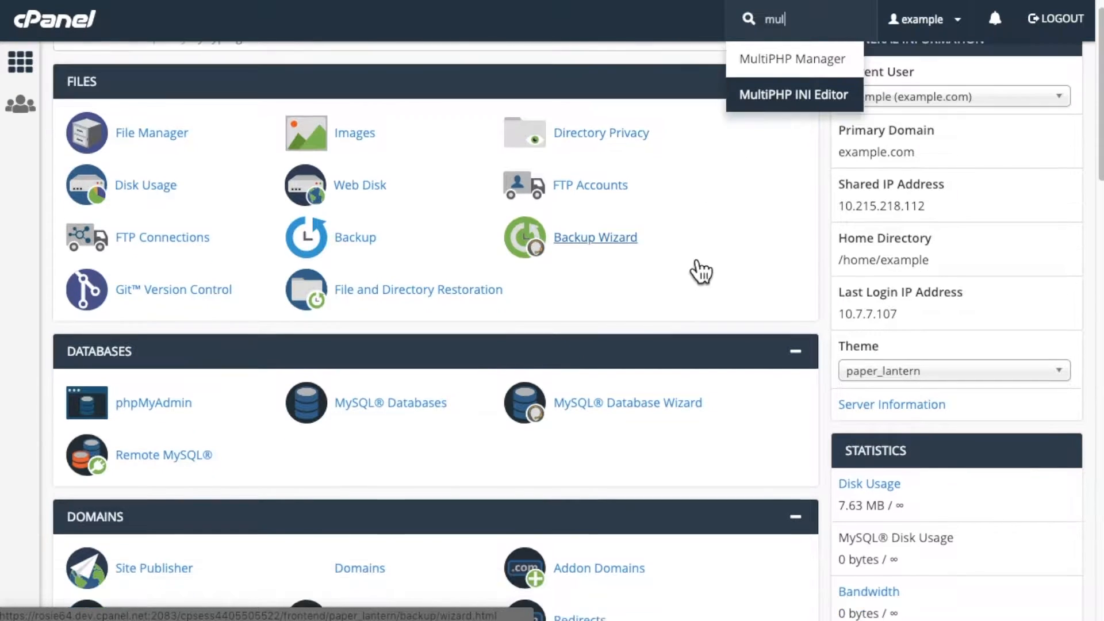
scroll(708, 260, down, 2)
scroll(621, 320, down, 3)
scroll(604, 354, down, 5)
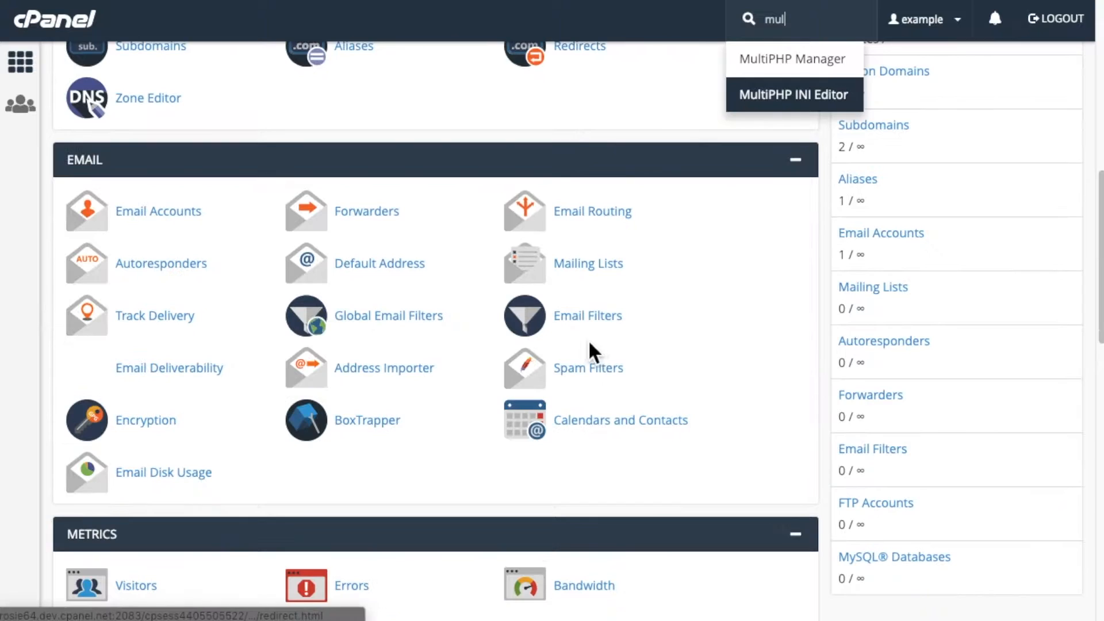
scroll(596, 345, down, 4)
scroll(553, 337, down, 3)
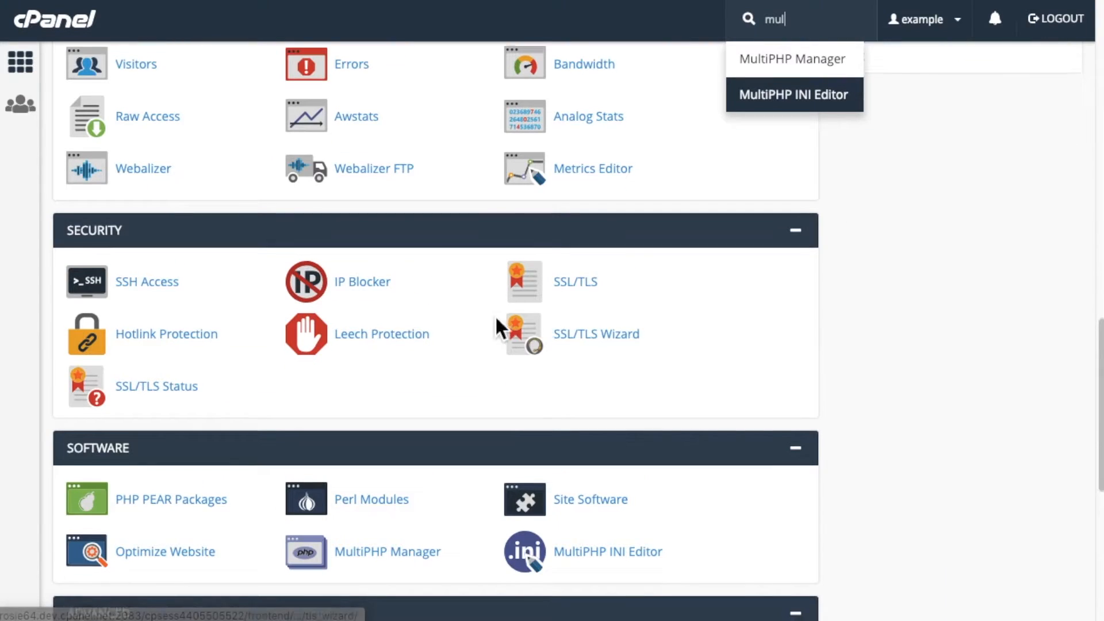
scroll(536, 336, down, 3)
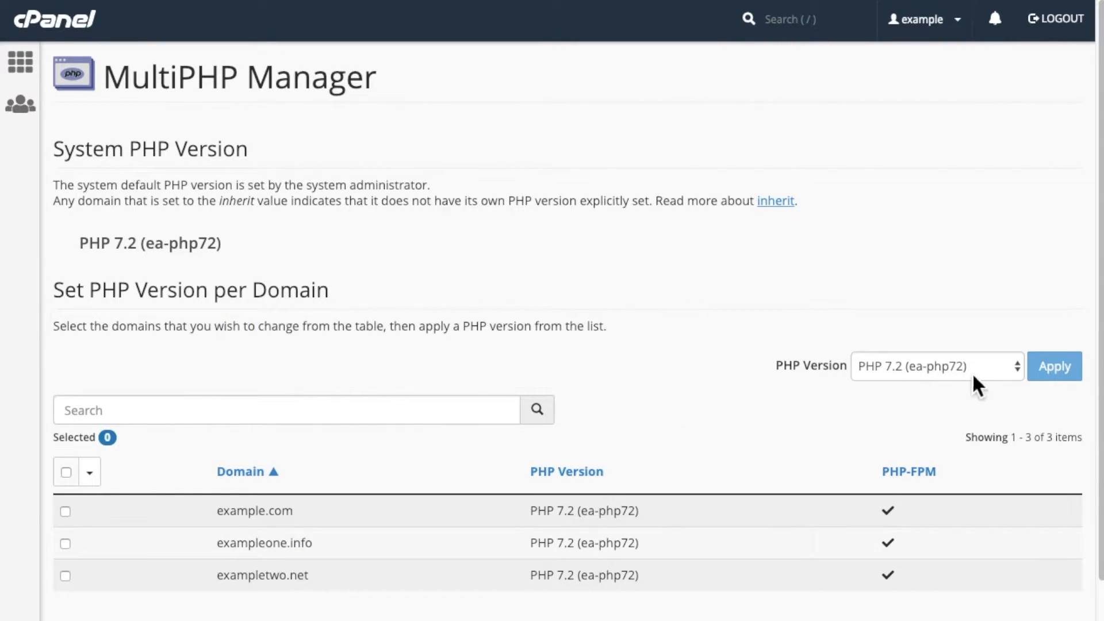
Step: Review the PHP Version list, then tick example.com, exampletwo.net and the select-all box
click(1018, 367)
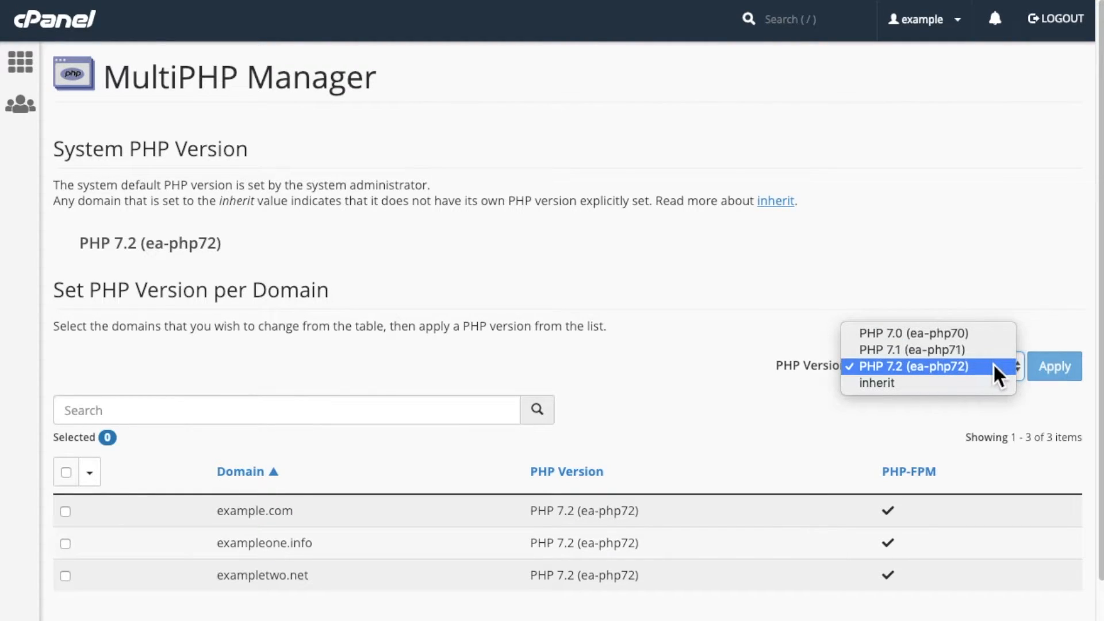
click(608, 420)
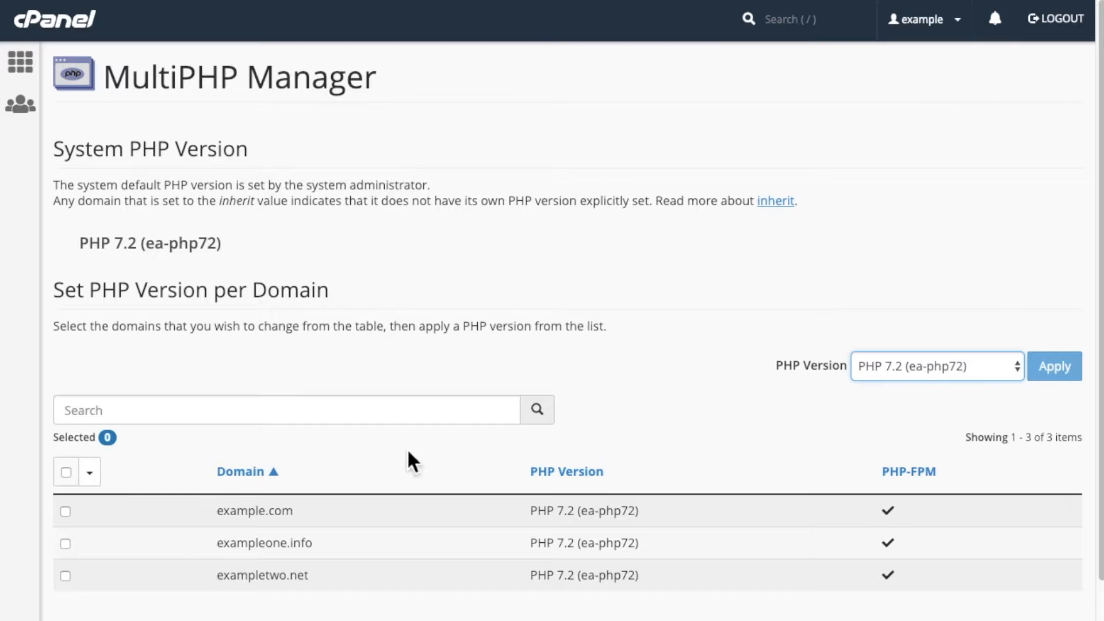
click(65, 511)
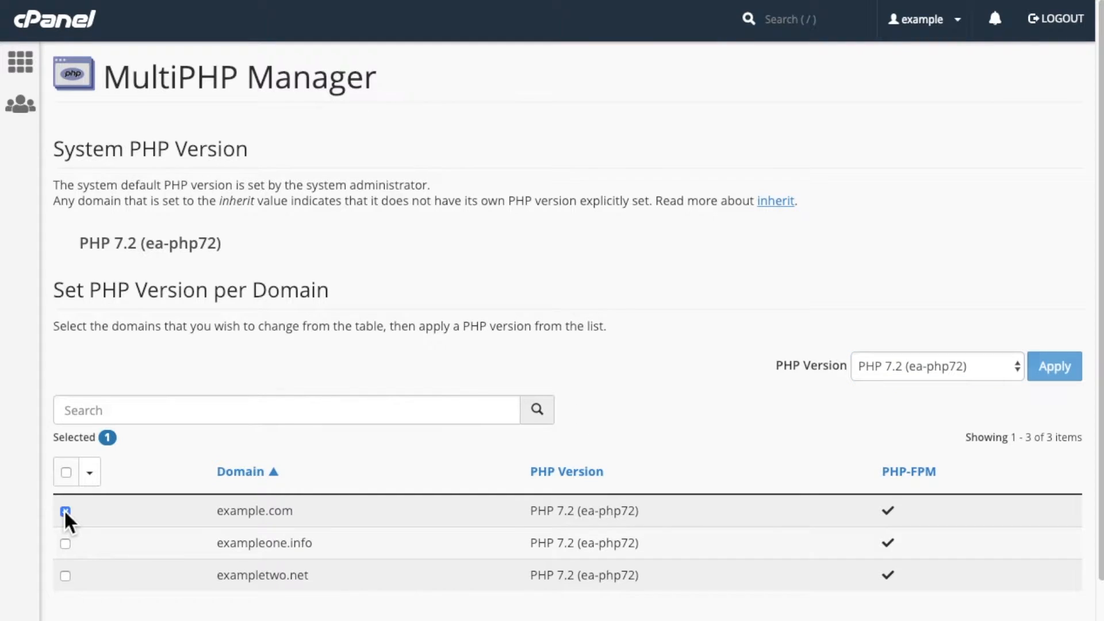
click(67, 576)
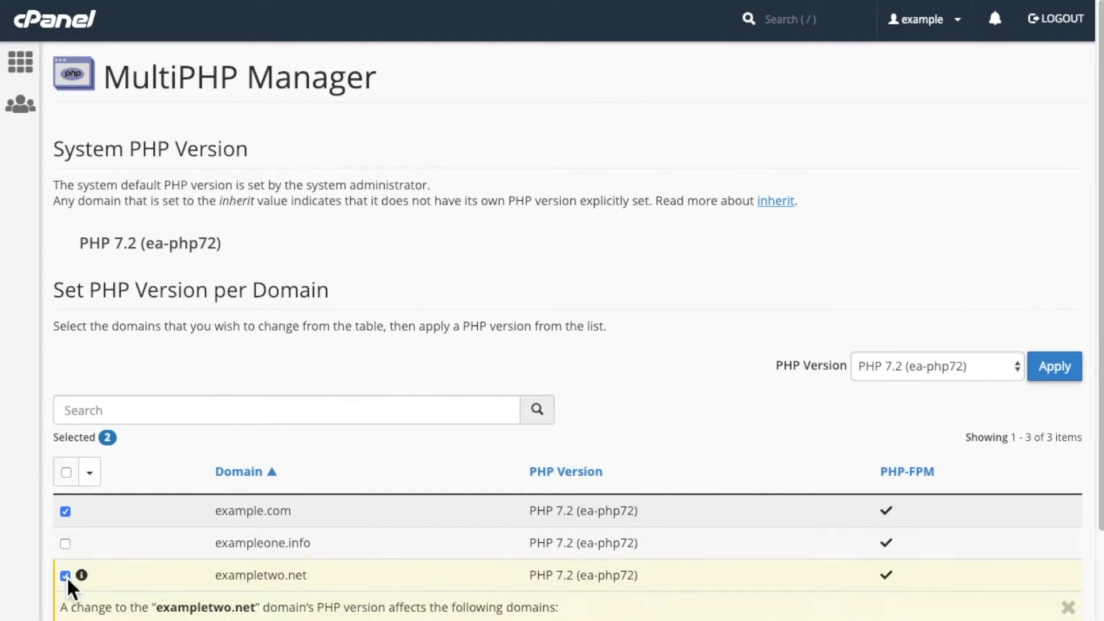
click(67, 473)
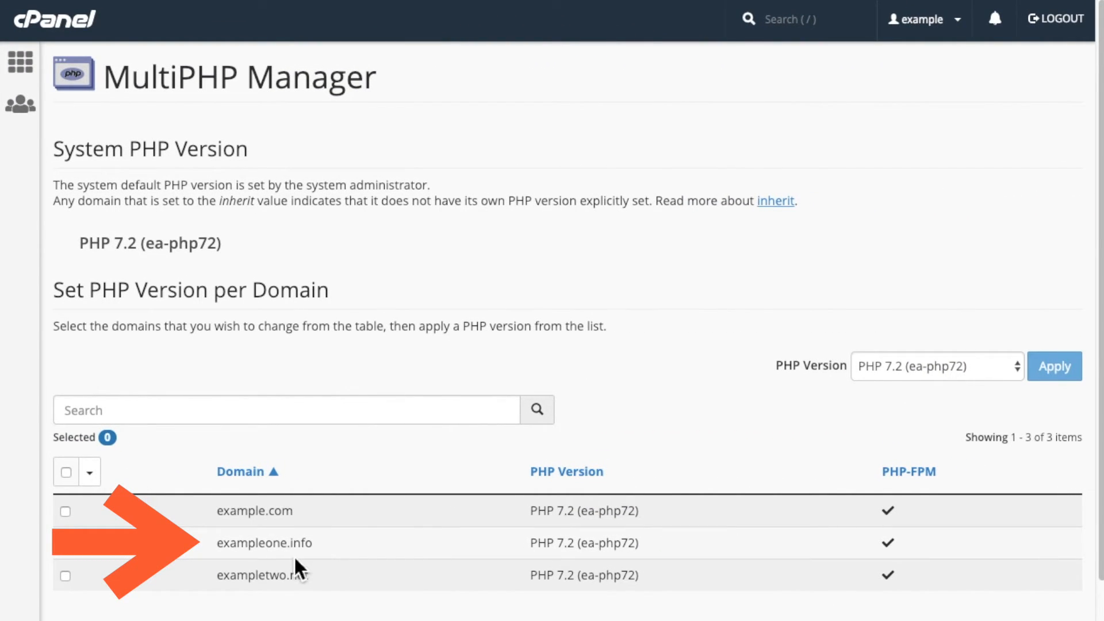
Step: Select exampleone.info and apply PHP 7.0 (ea-php70) to it
drag(315, 545, 214, 545)
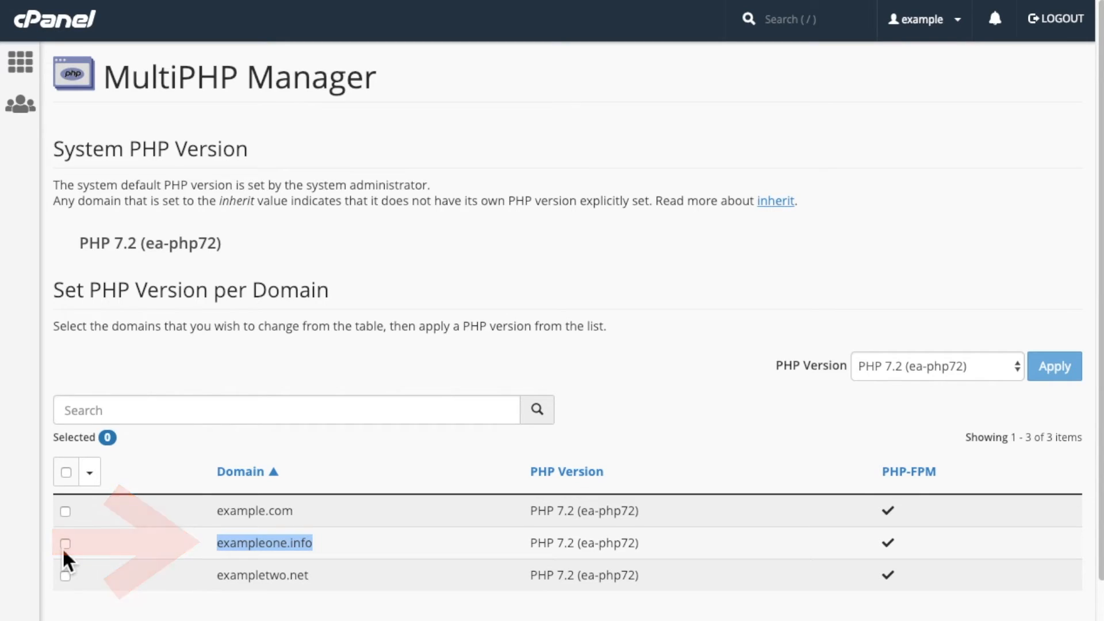
click(66, 543)
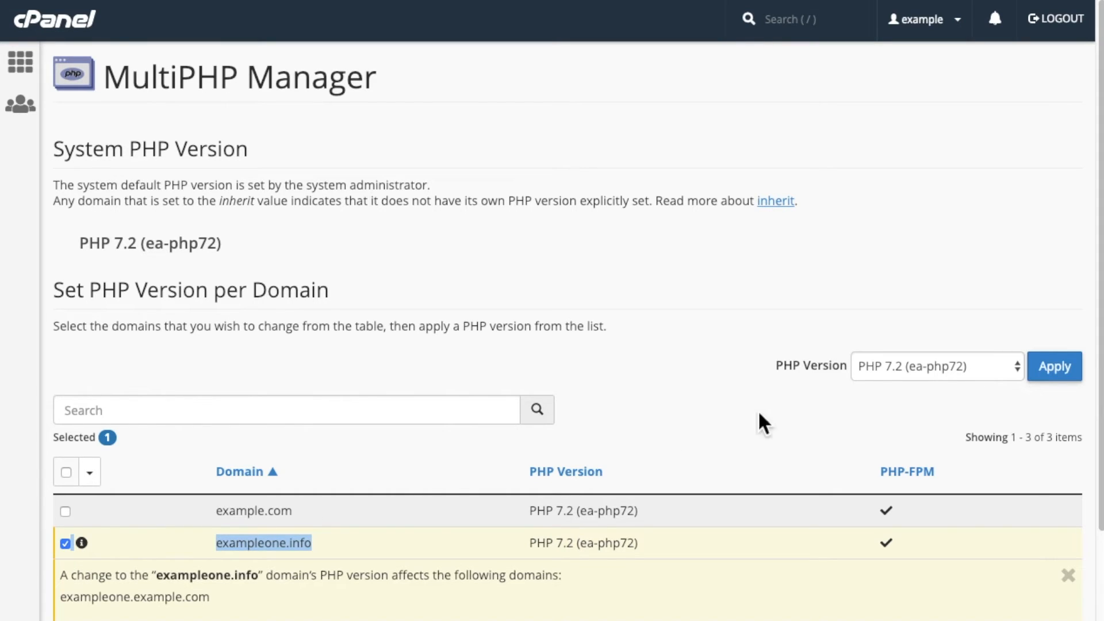
click(988, 365)
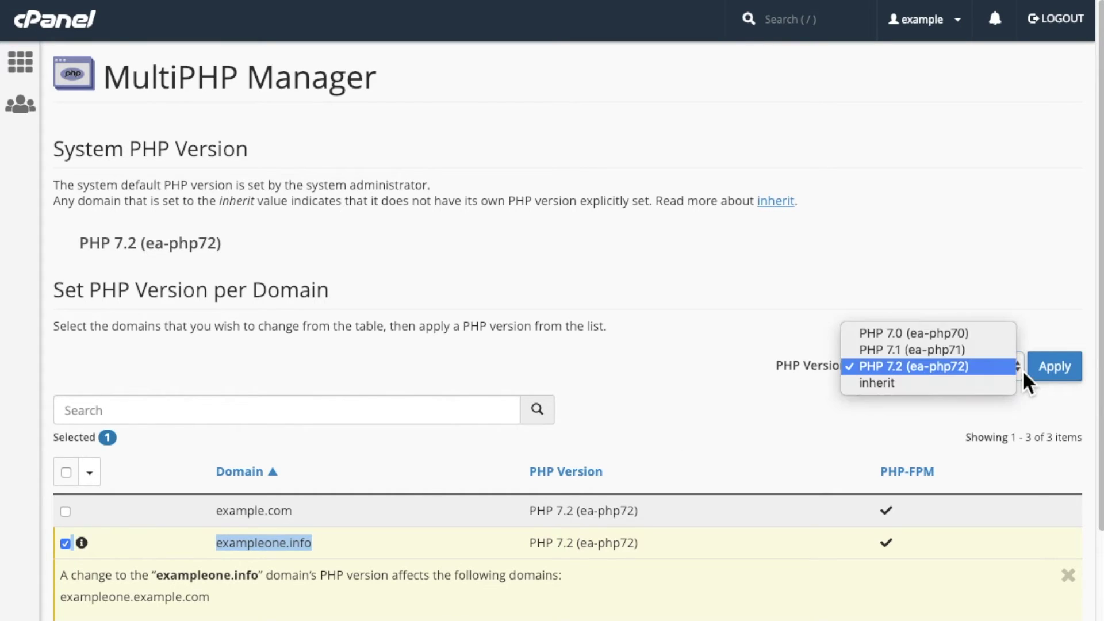
click(995, 337)
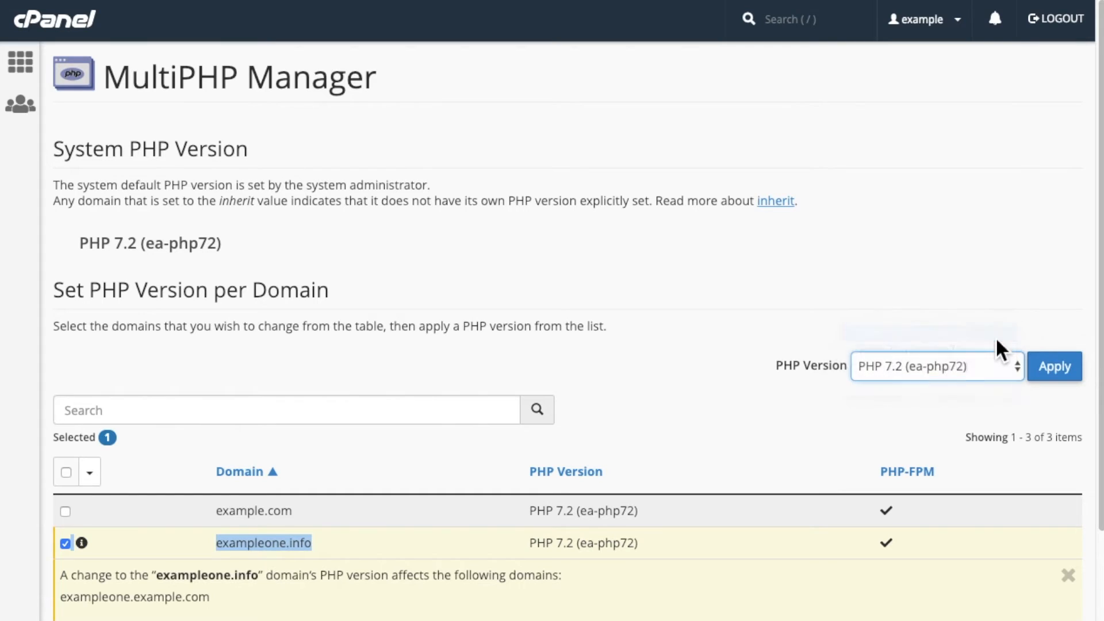
click(1062, 369)
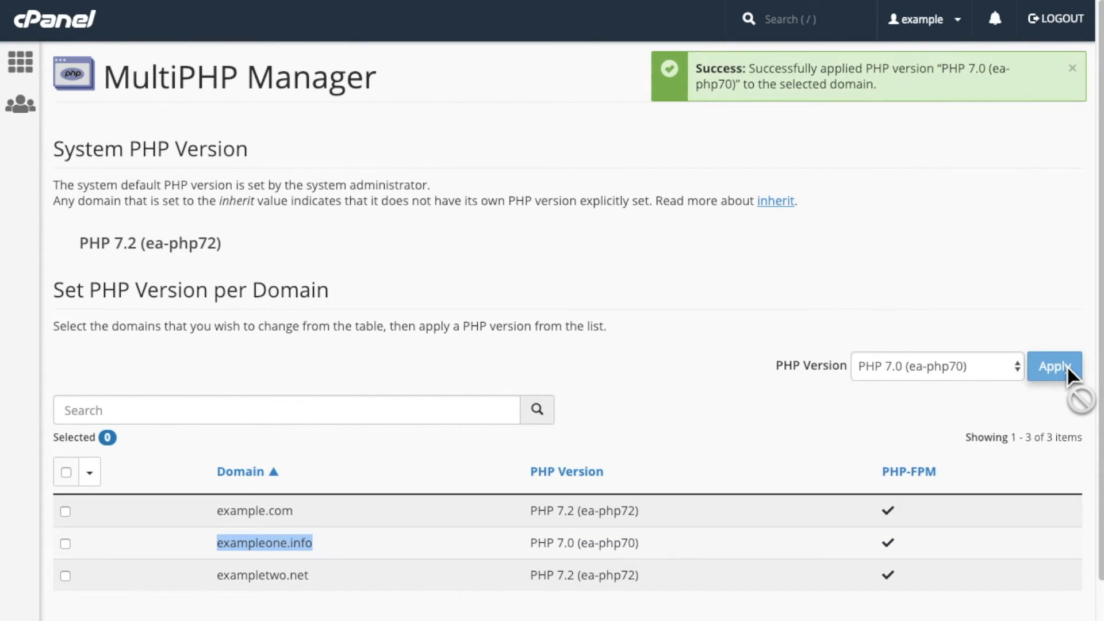